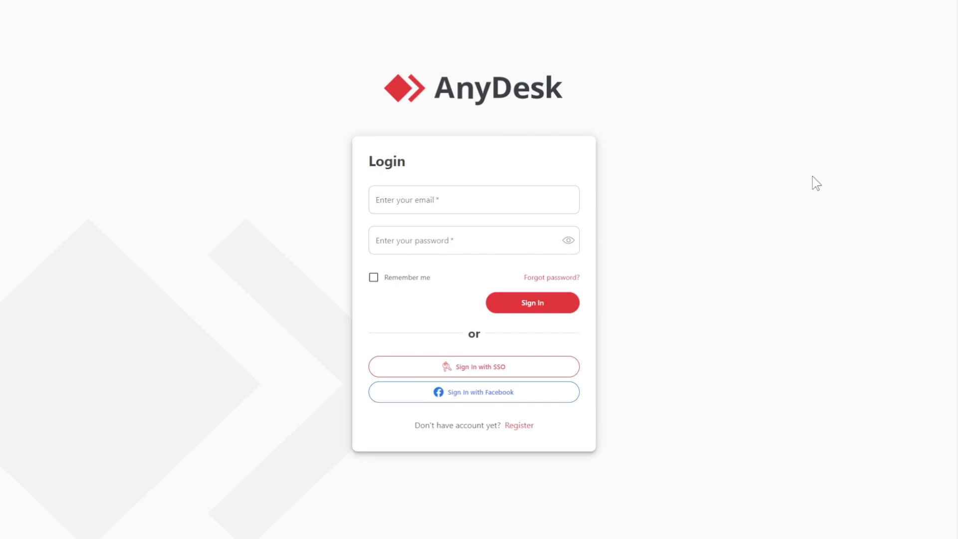
Start SSO sign-in and paste the organization name to reach its own login page
click(541, 370)
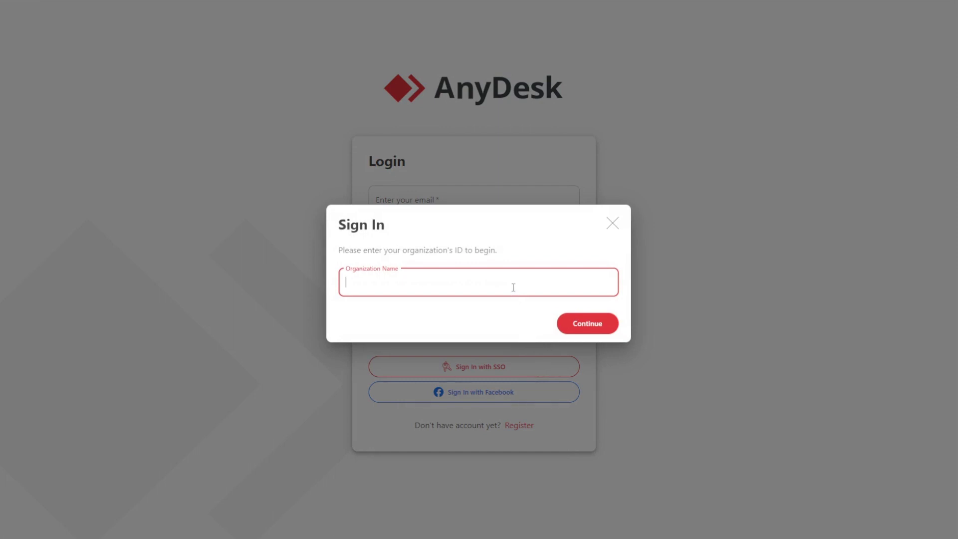
text(myanydesk-demo-1)
key(Return)
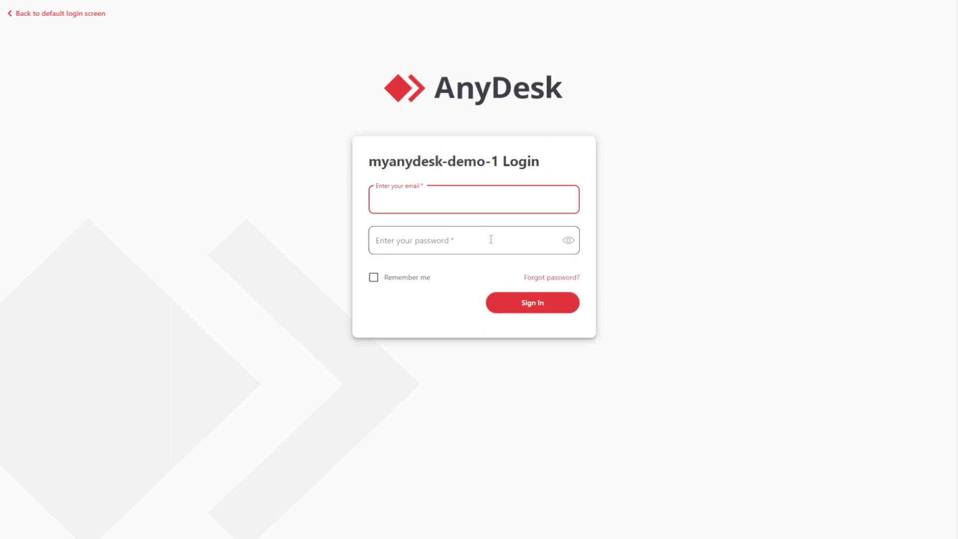
Fill in the saved account e-mail and the account password, then submit
click(466, 204)
click(463, 240)
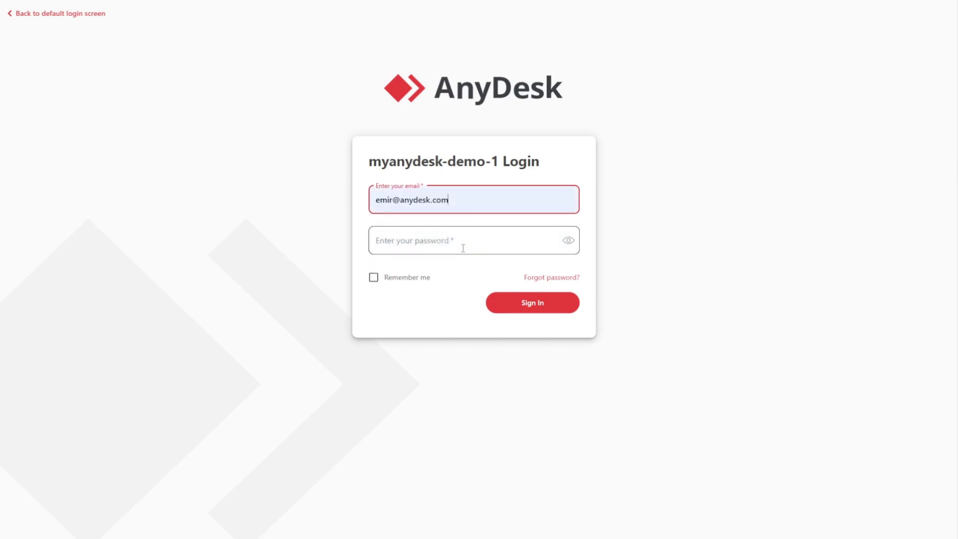
click(464, 238)
text(*******)
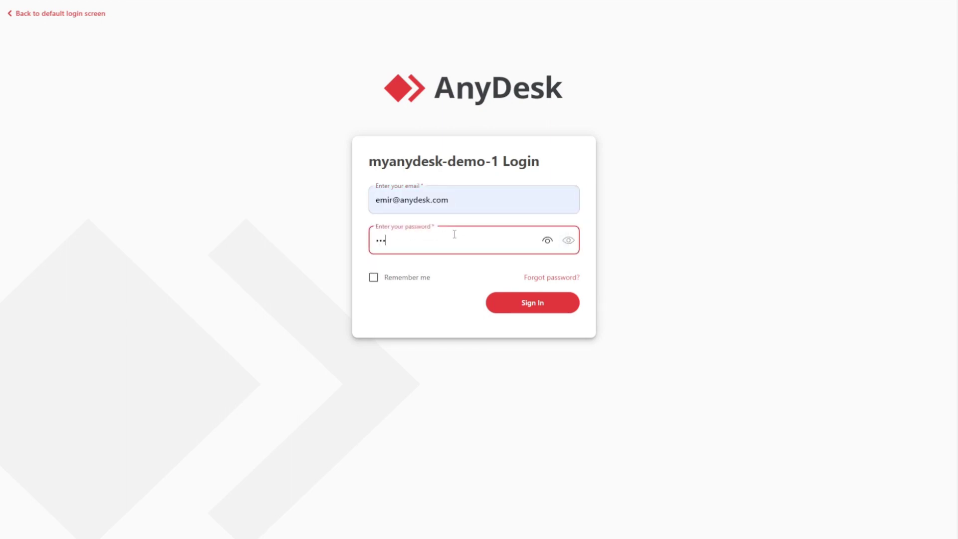
text(*****)
click(527, 308)
Confirm Sign In and wait for the myAnyDesk 2.0 Dashboard to load
click(526, 309)
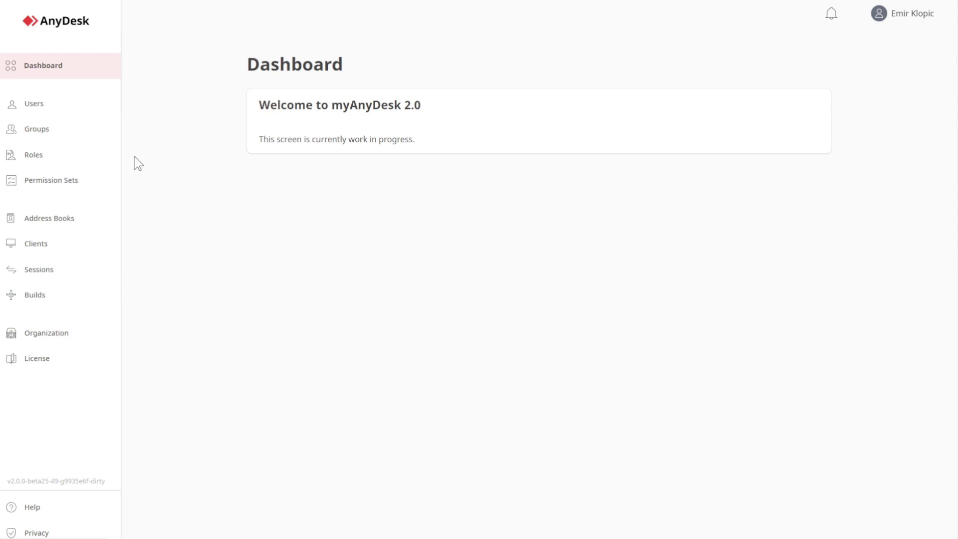
Open the Users list and search it for the signed-in owner's name
click(96, 117)
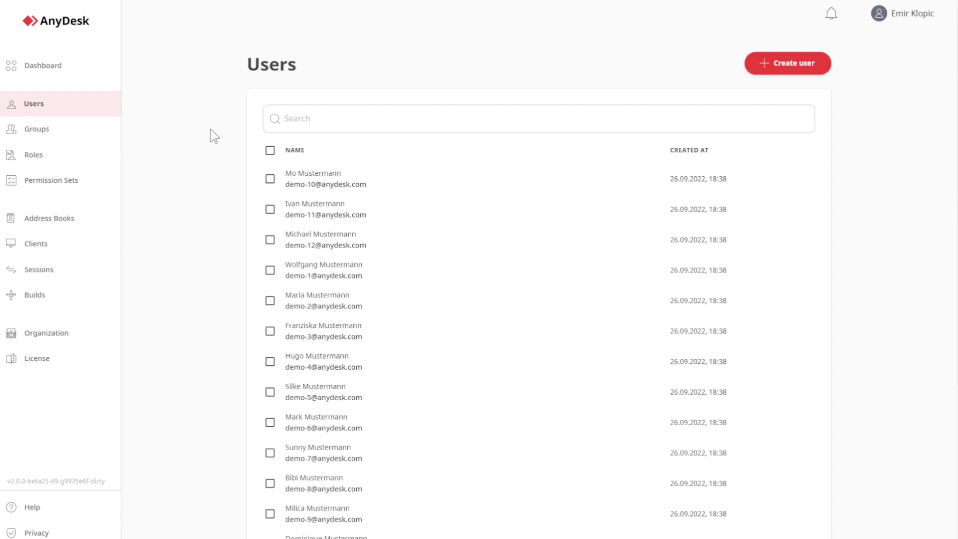
click(292, 118)
text(emir)
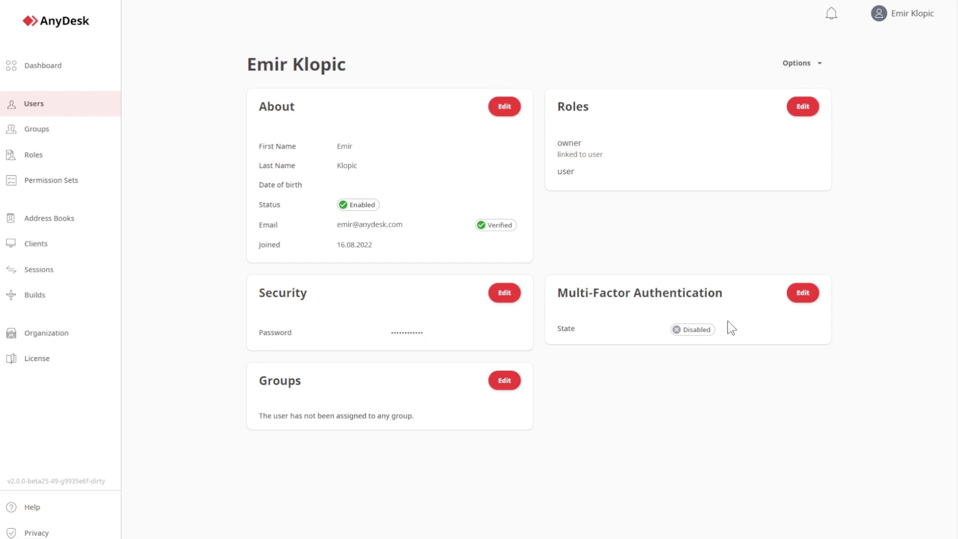
Add the user to the IT group, save the groups edit, and go to User groups
click(504, 385)
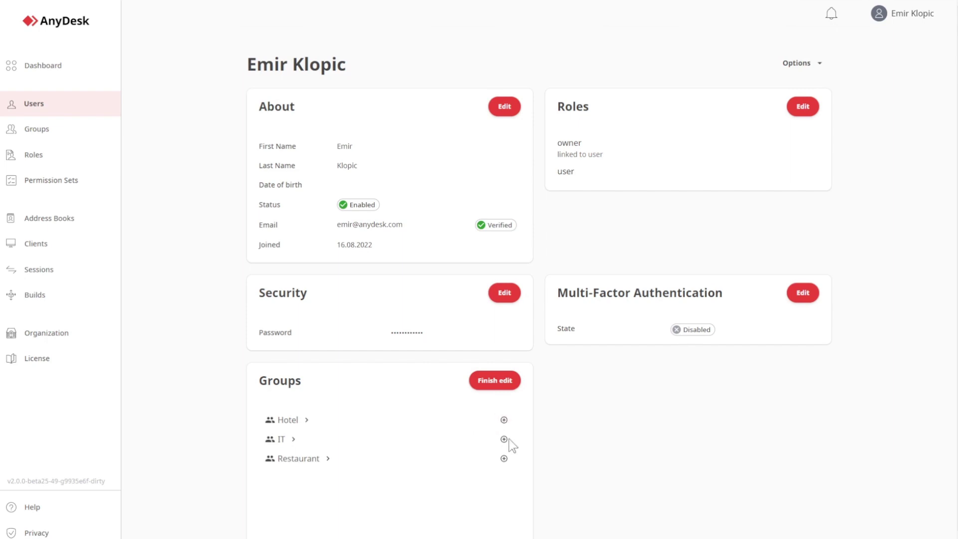
click(504, 439)
click(500, 382)
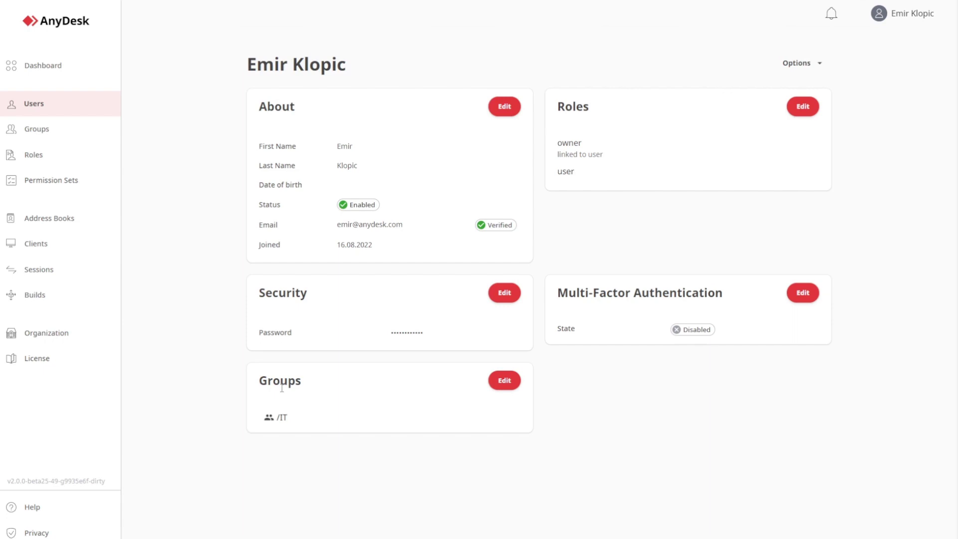
click(85, 132)
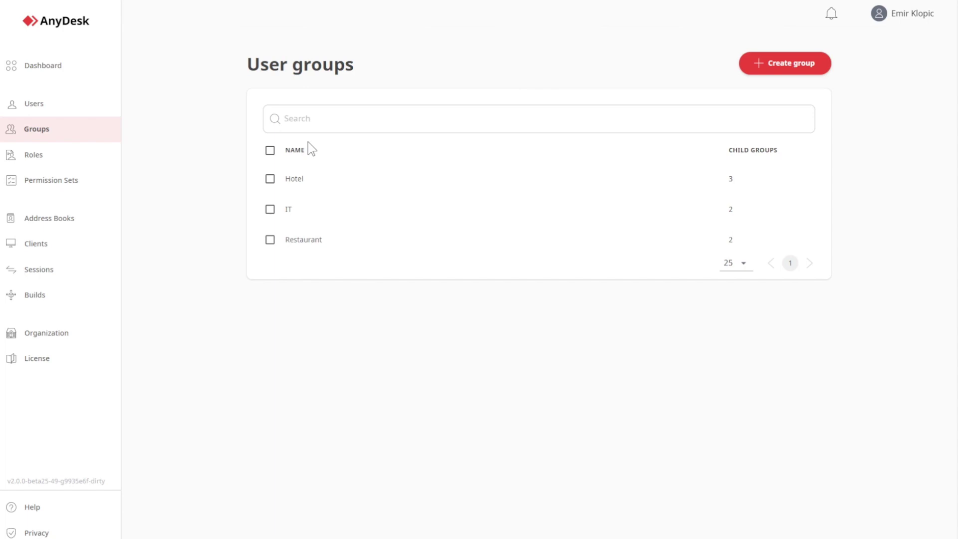
View the Hotel group's details, then go to the User roles list
click(354, 187)
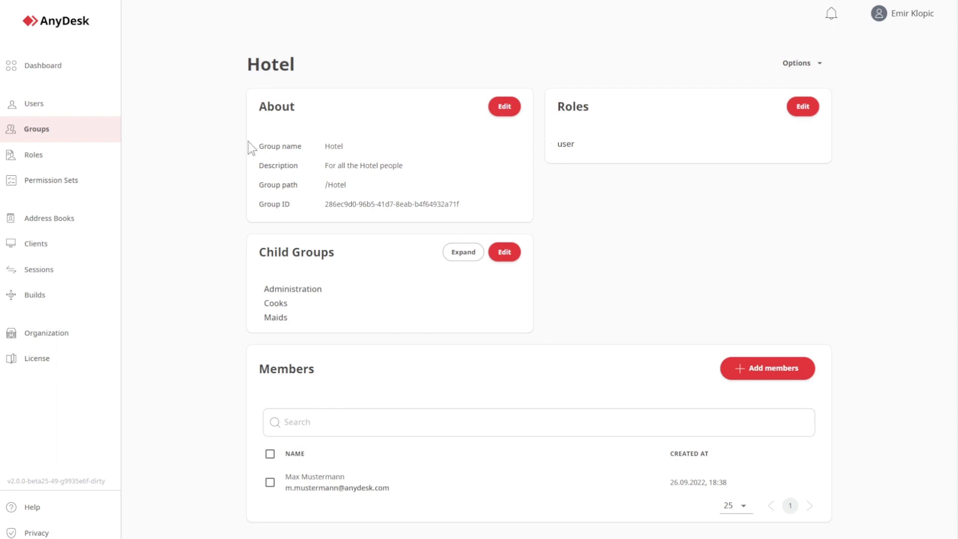
click(87, 157)
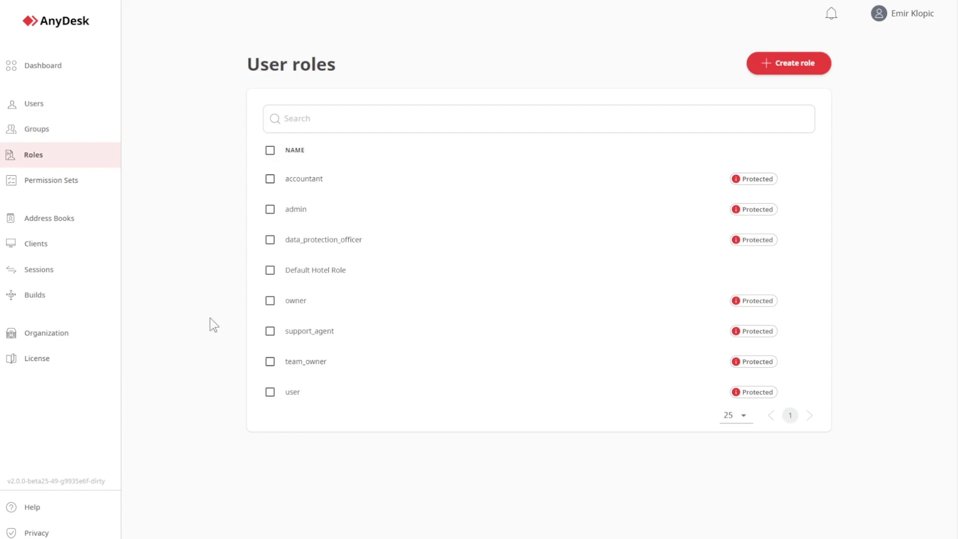
View the accountant role's details, then go to the Permission Sets list
mouse_move(752, 183)
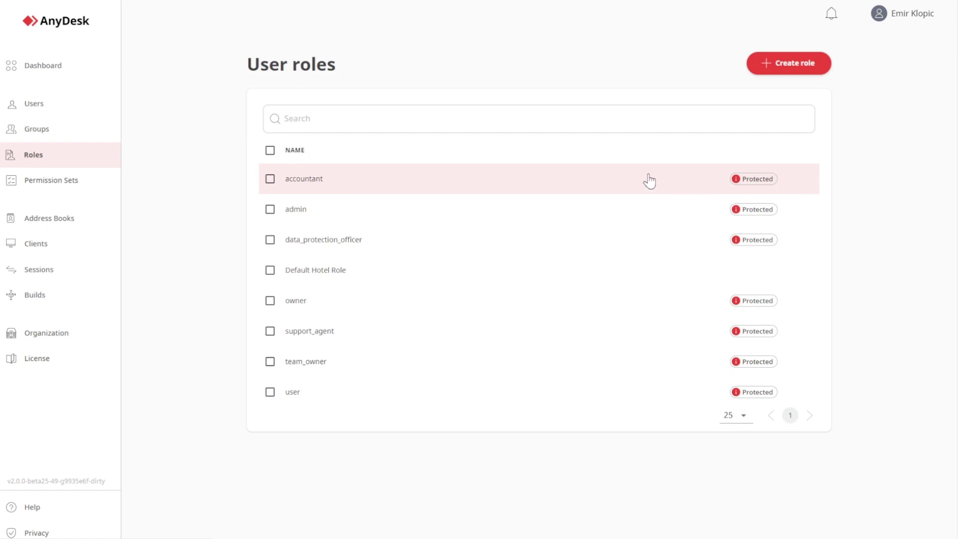
click(639, 189)
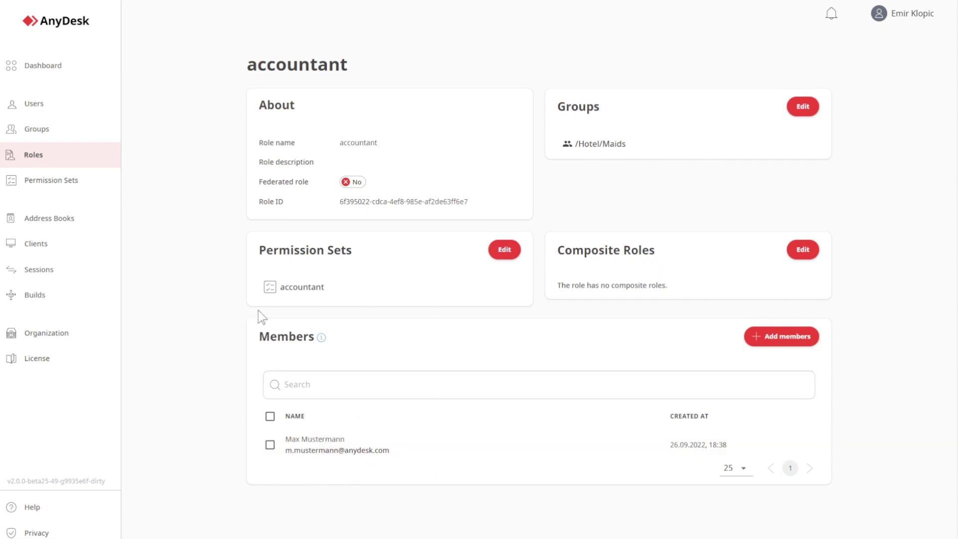
click(74, 194)
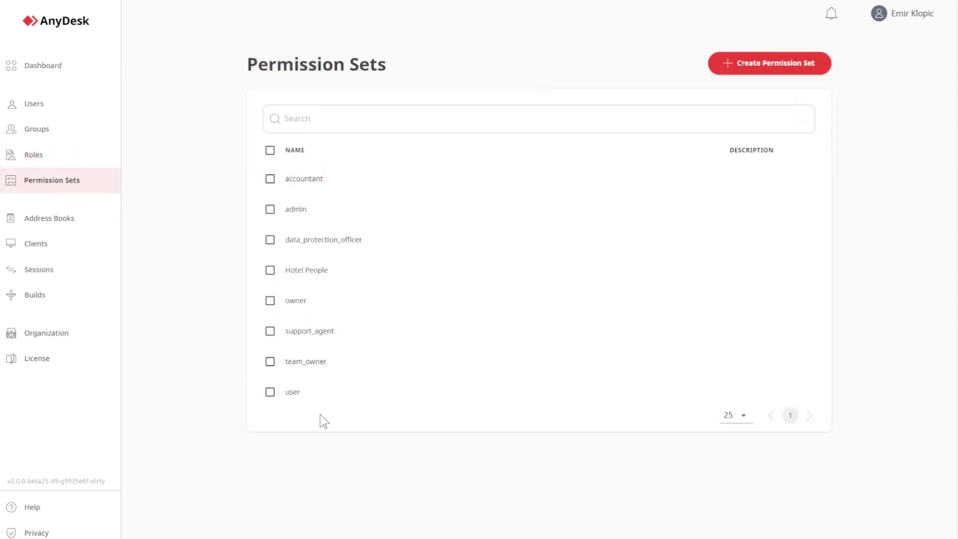
Inspect the accountant permission set's access rights, then start a new permission set
click(420, 188)
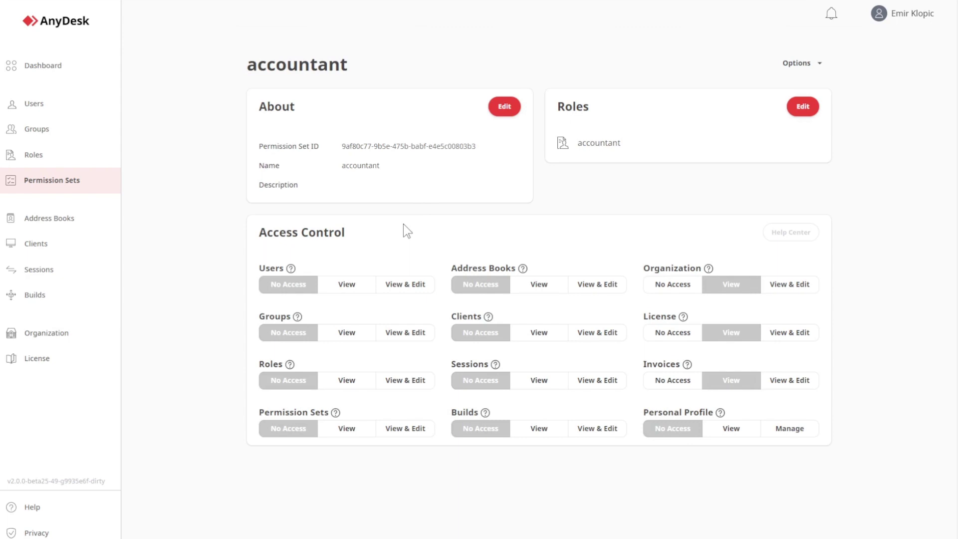
mouse_move(683, 316)
click(74, 183)
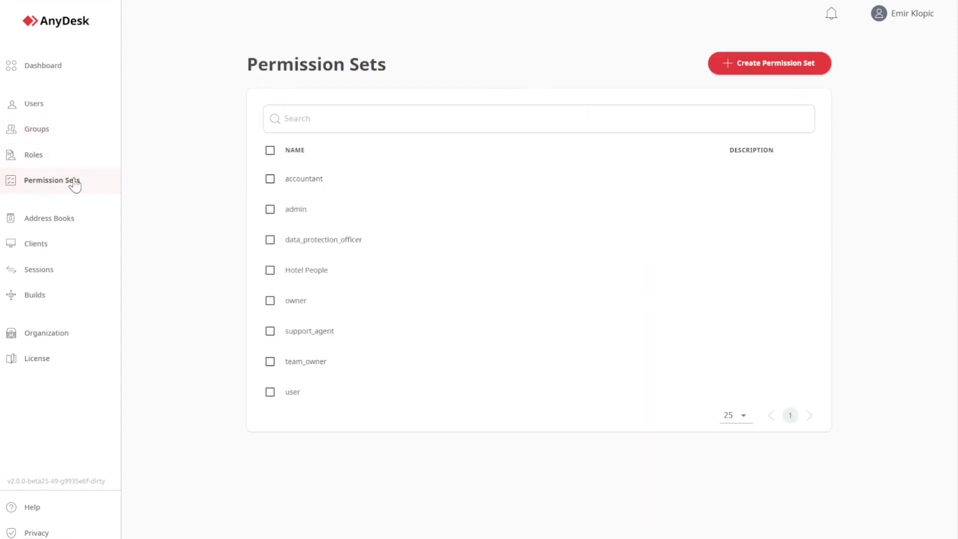
click(730, 70)
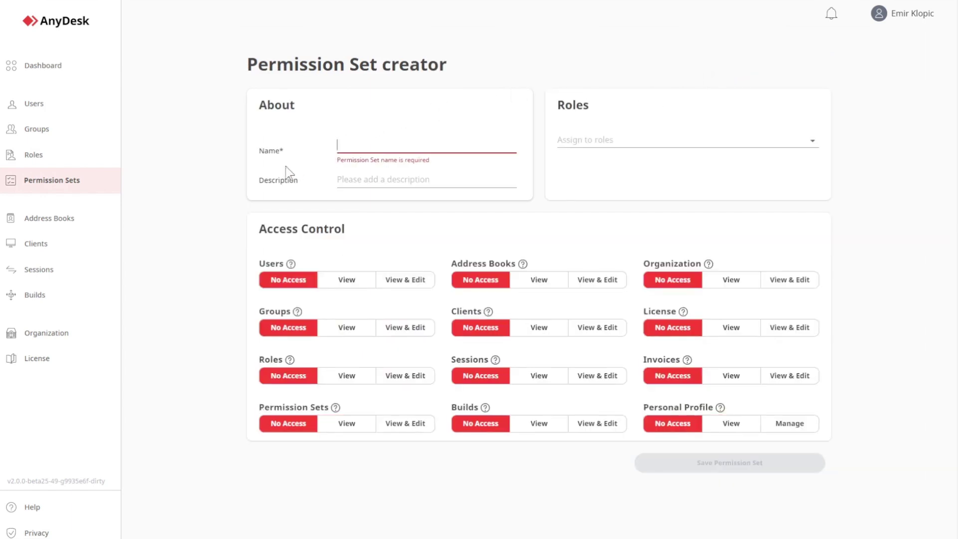
Open the Hotel Address Book from the Organization tab of Address Books
click(86, 229)
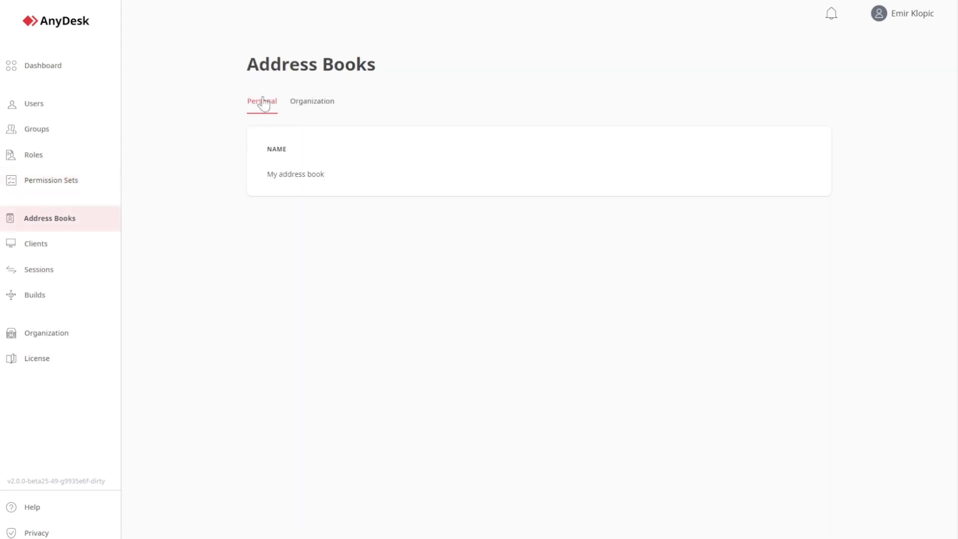
click(313, 105)
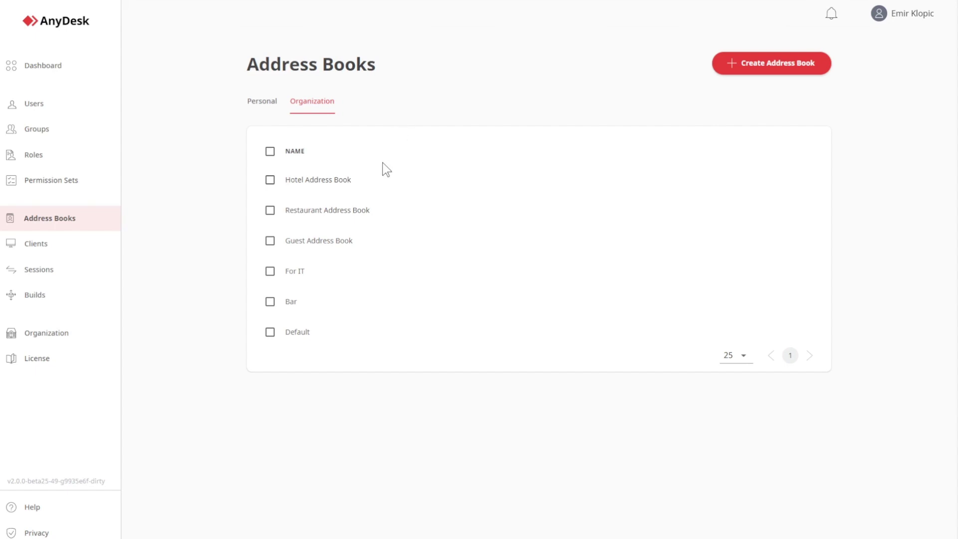
click(375, 179)
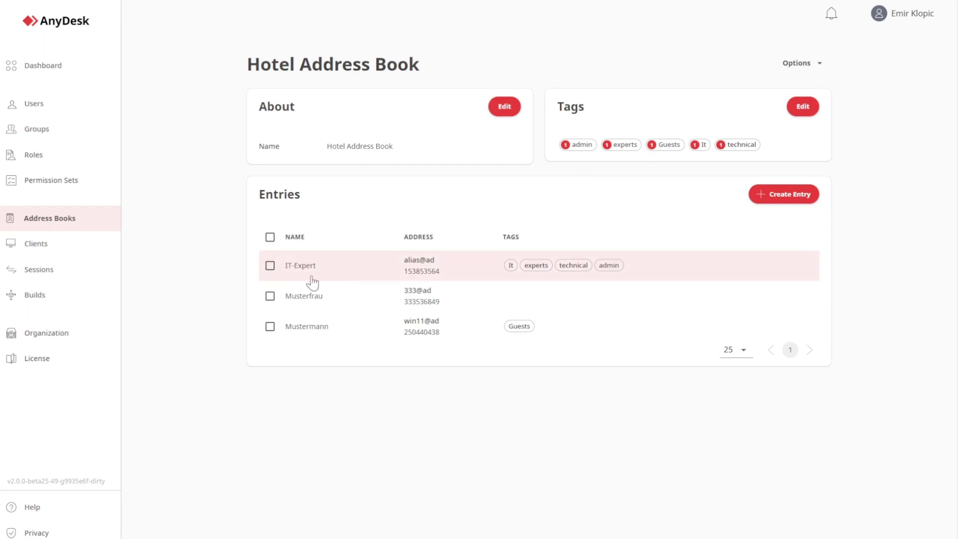
Go to Clients and open the alias@ad client's details page
click(92, 253)
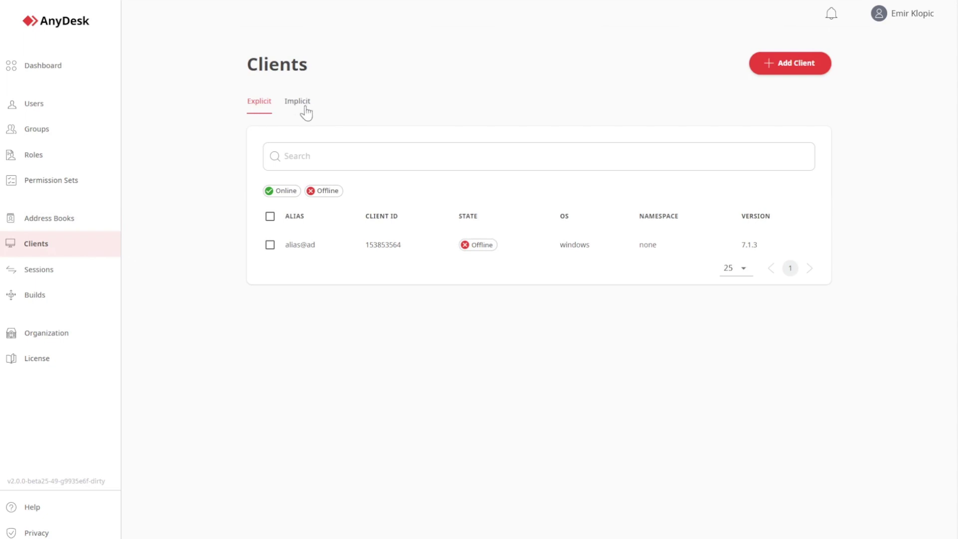
click(354, 243)
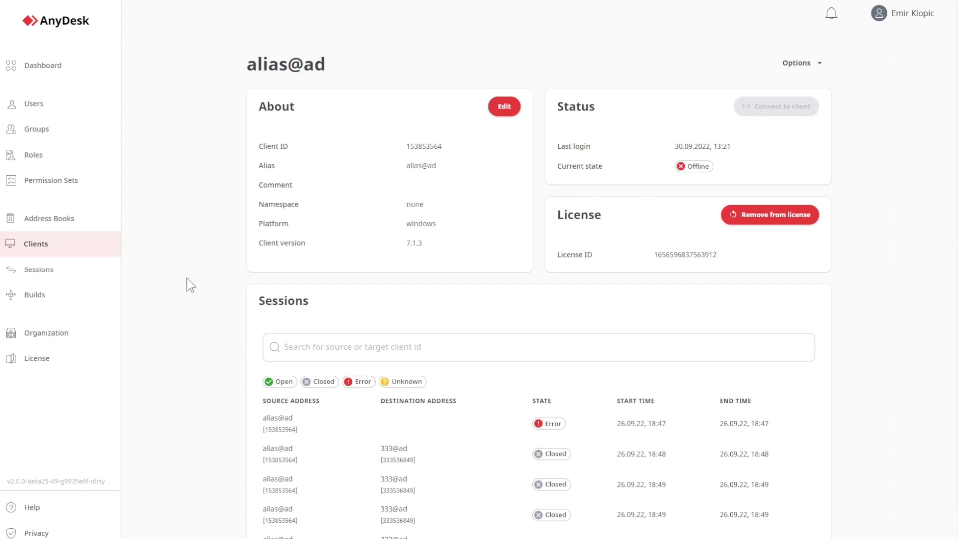
Look over the Sessions list, then open the Builds page with its two Windows builds
click(79, 281)
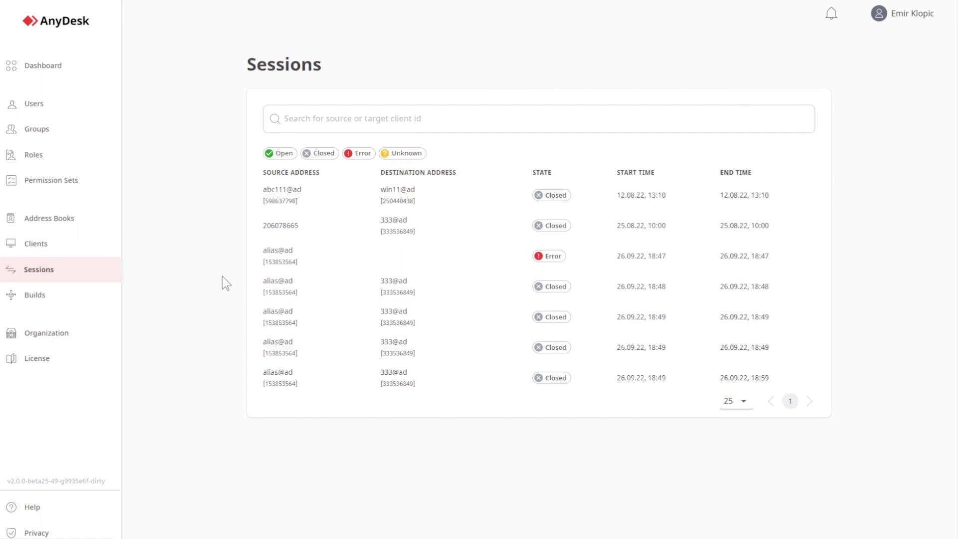
click(90, 304)
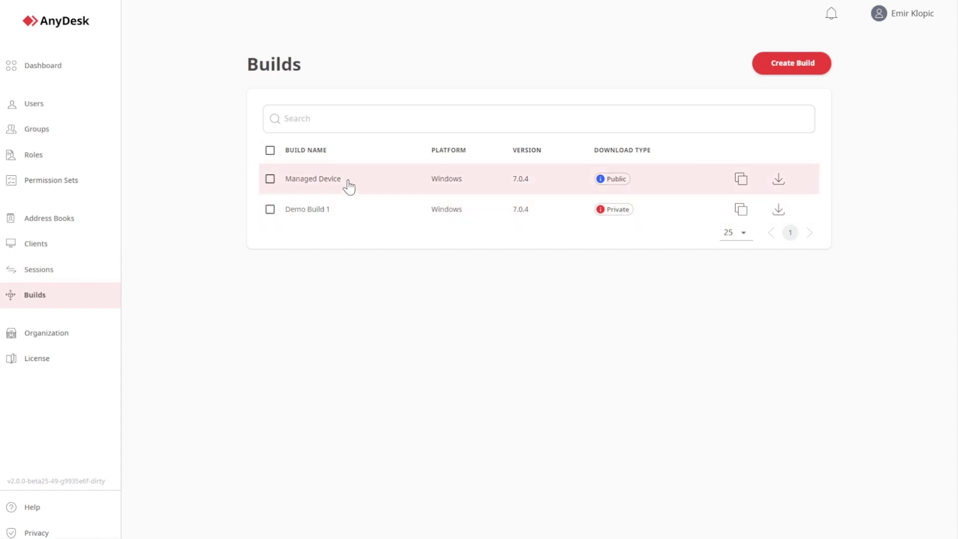
click(782, 68)
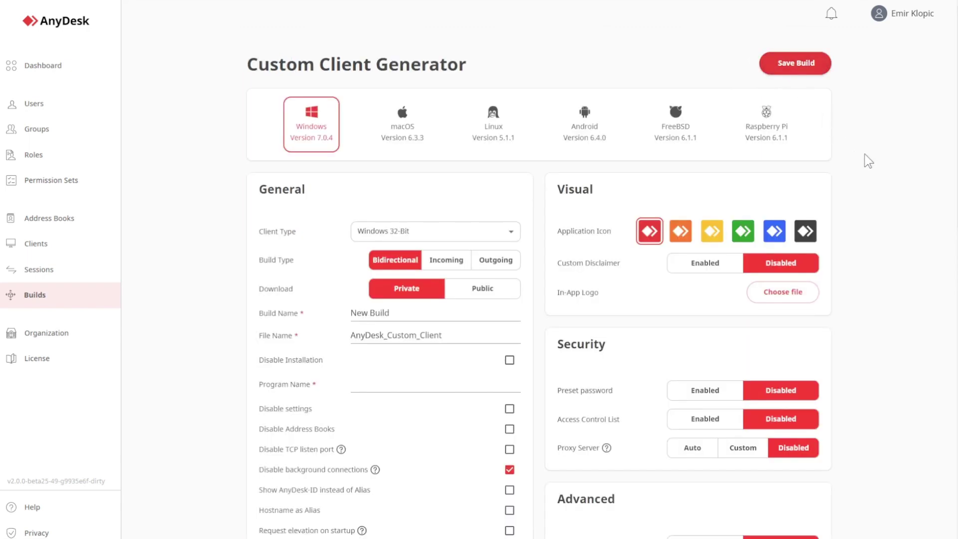
scroll(871, 156, down, 6)
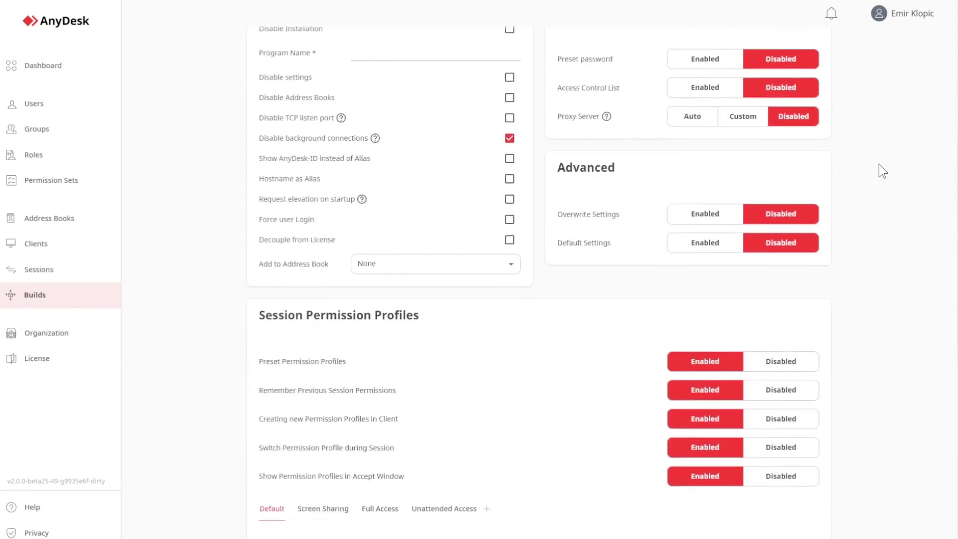
scroll(881, 166, down, 3)
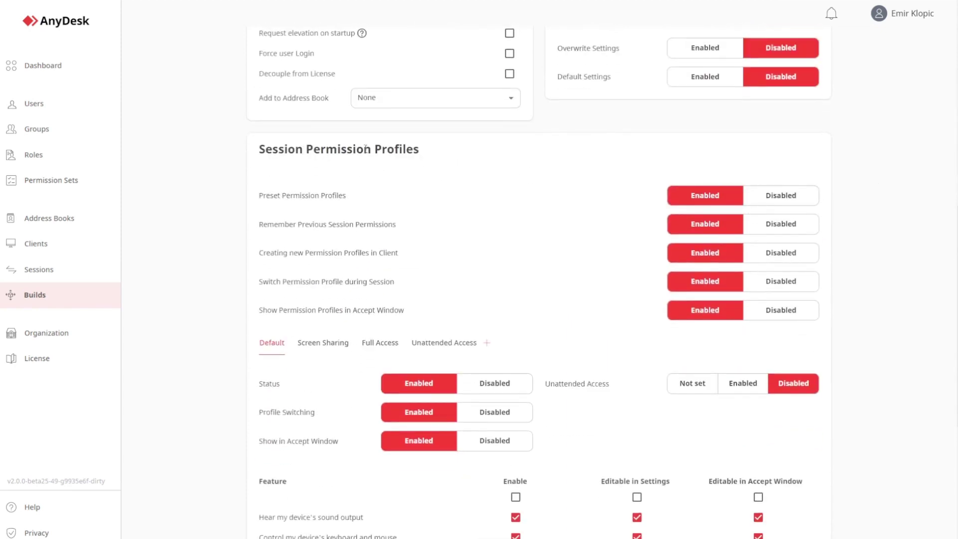
click(15, 301)
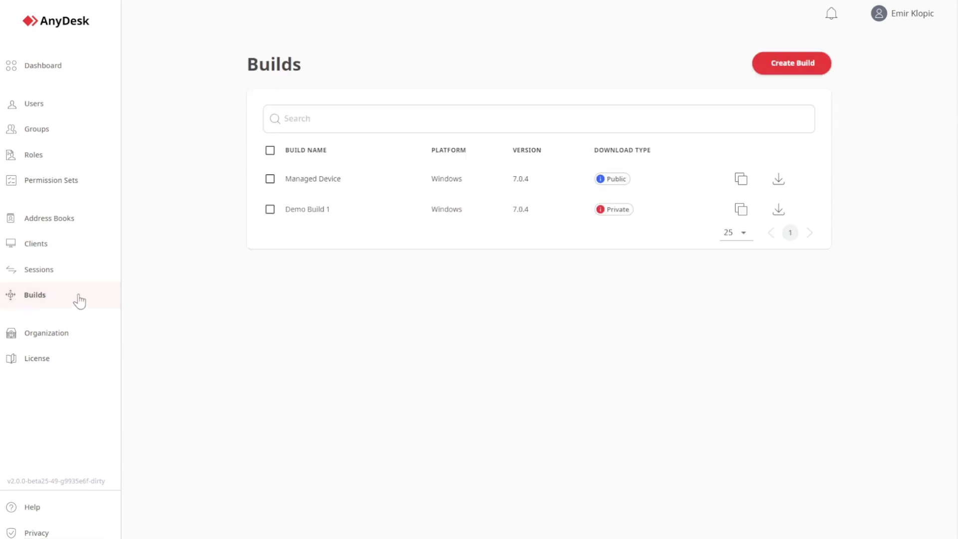
Open the Managed Device build's details
click(499, 185)
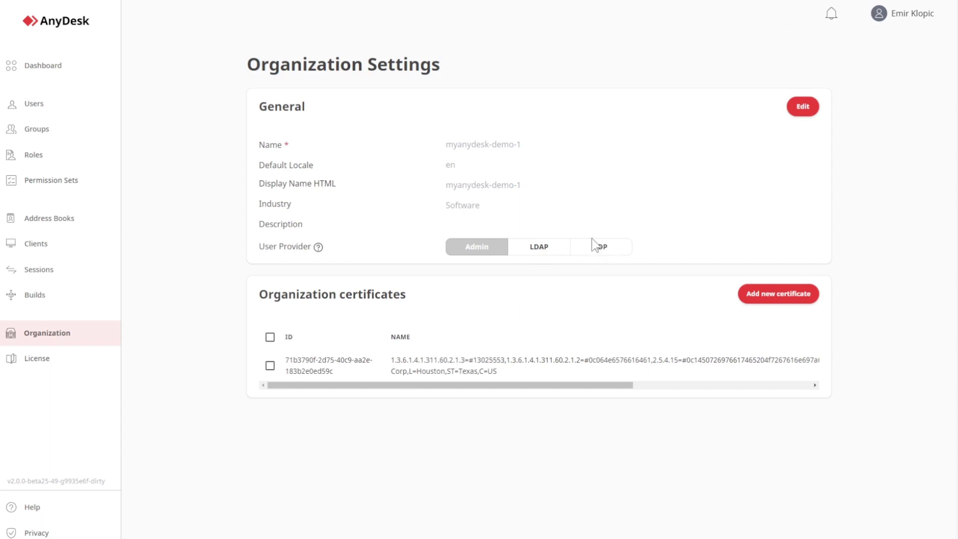
Change the organization's user provider to LDAP and review the LDAP Setup, Import Roles and Mapper sections
click(804, 107)
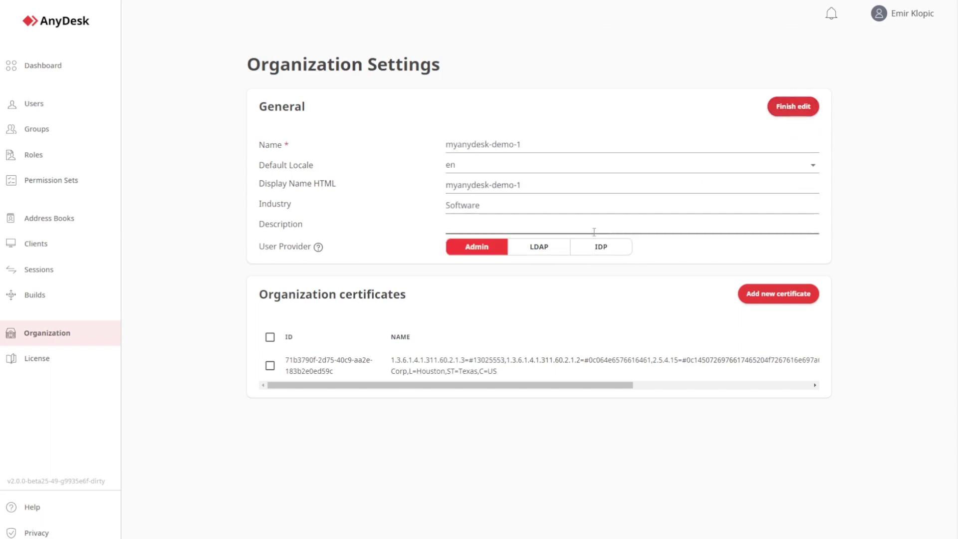
click(552, 249)
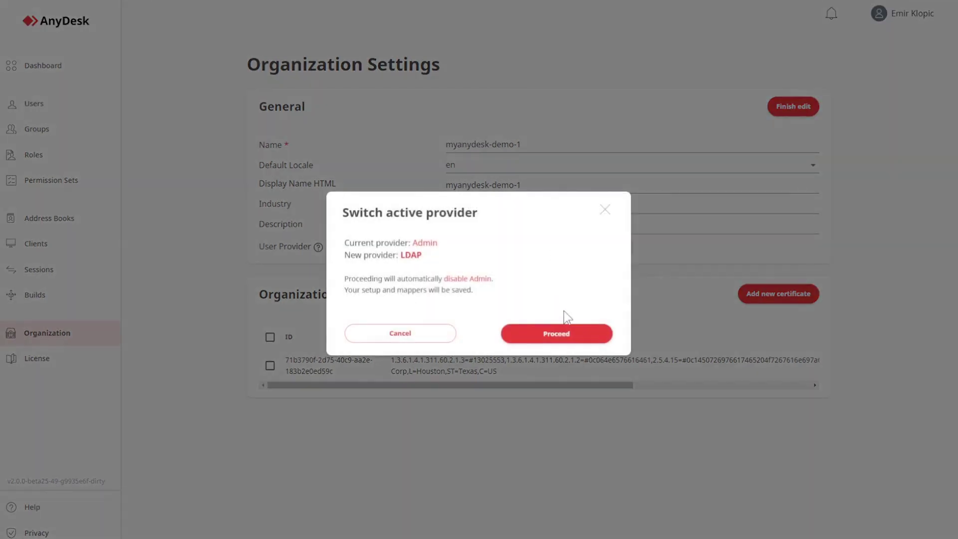
click(559, 338)
scroll(555, 325, down, 5)
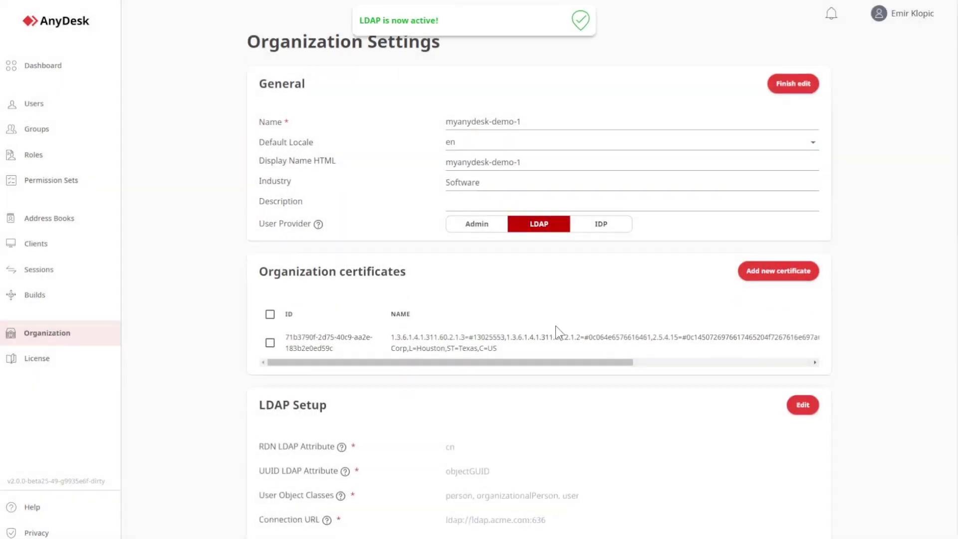
scroll(553, 331, down, 2)
scroll(552, 331, down, 6)
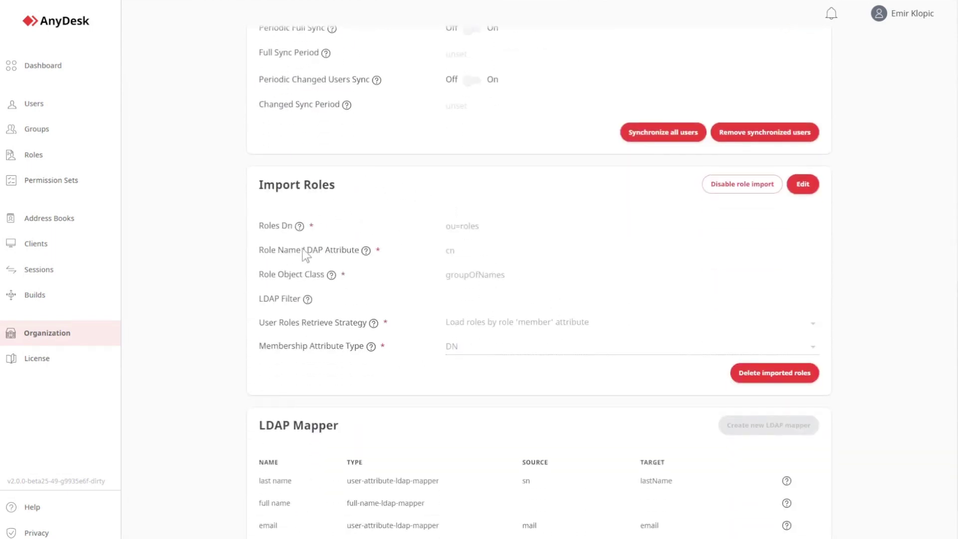
scroll(359, 299, down, 1)
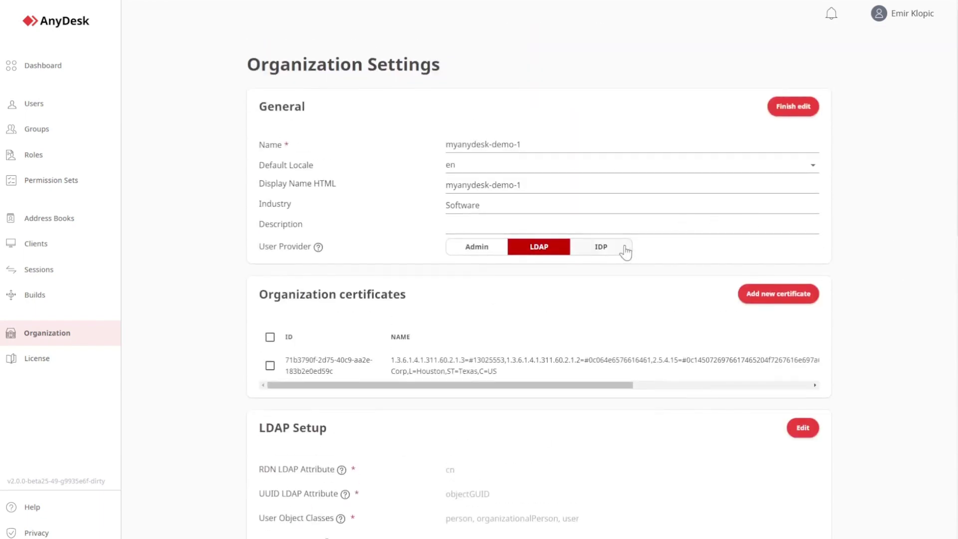
Switch the user provider to IDP and start a new IDP mapper
click(624, 252)
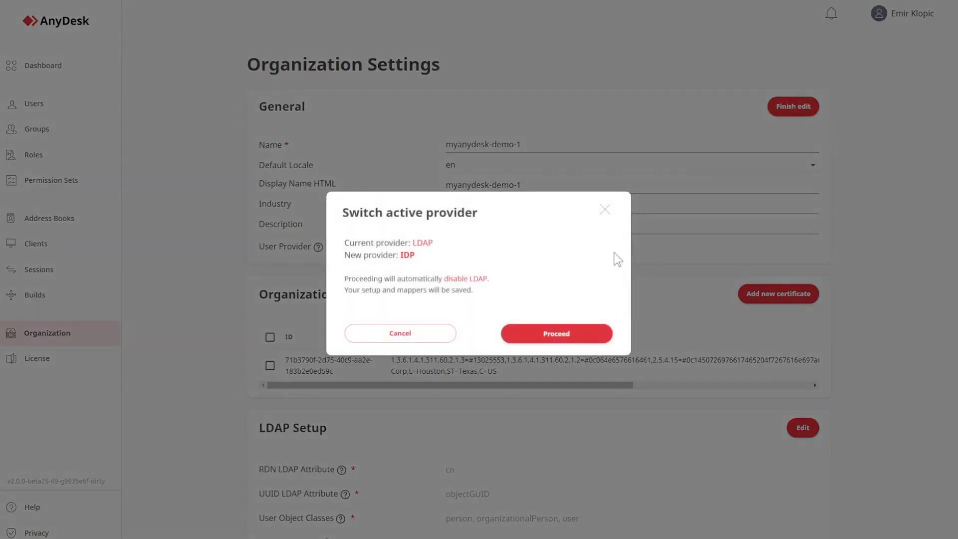
click(573, 332)
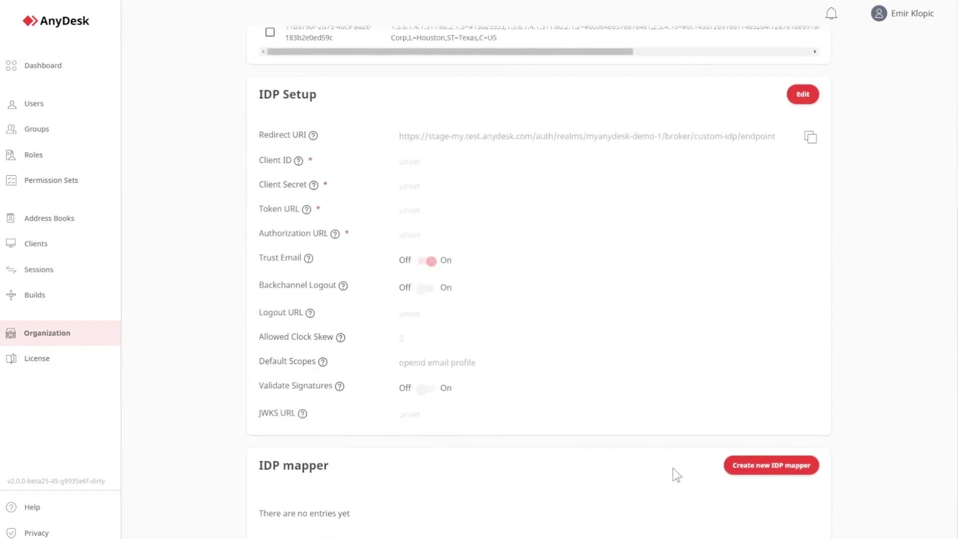
click(744, 461)
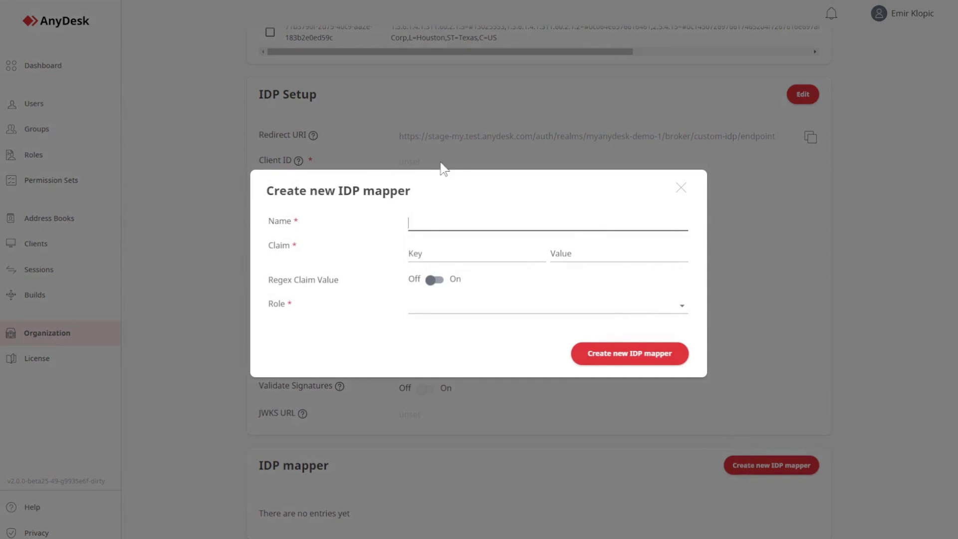